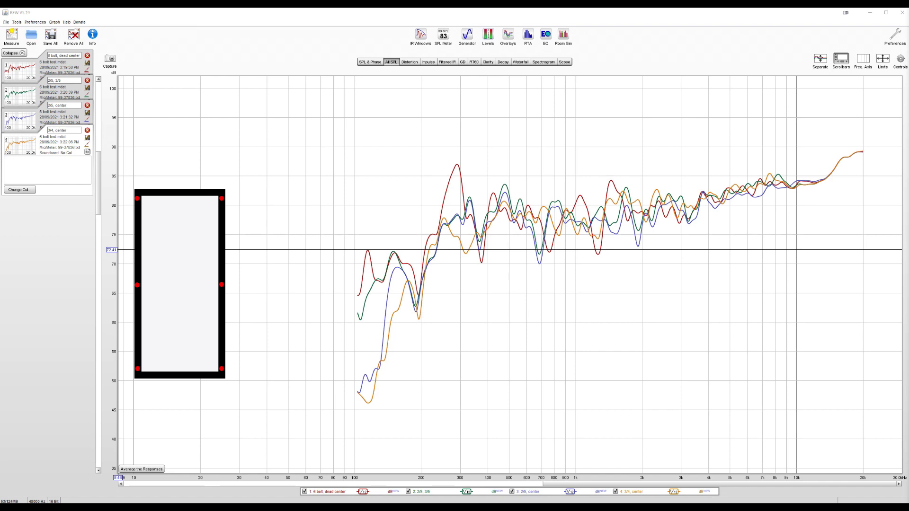
# Hide the 2/5 3/5, 2/5 center and 3/4 center curves, leaving 6-bolt dead center alone
pyautogui.click(408, 492)
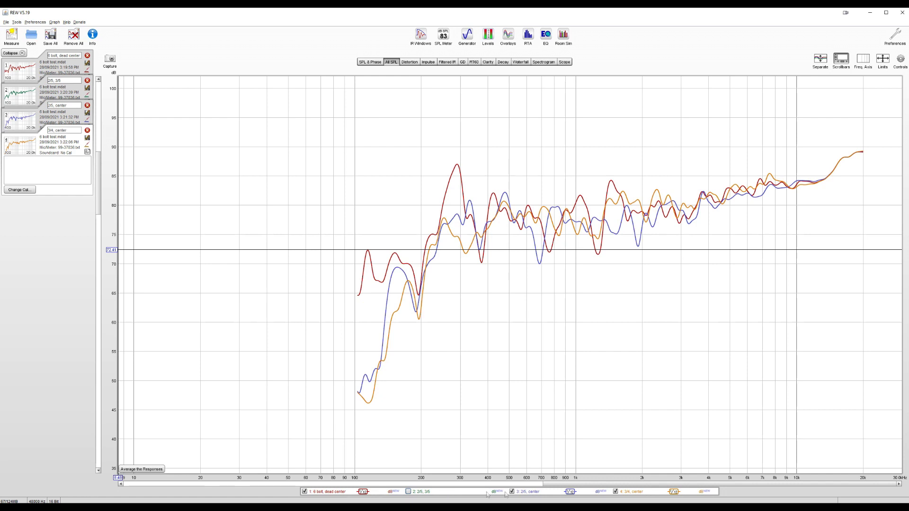
pyautogui.click(512, 492)
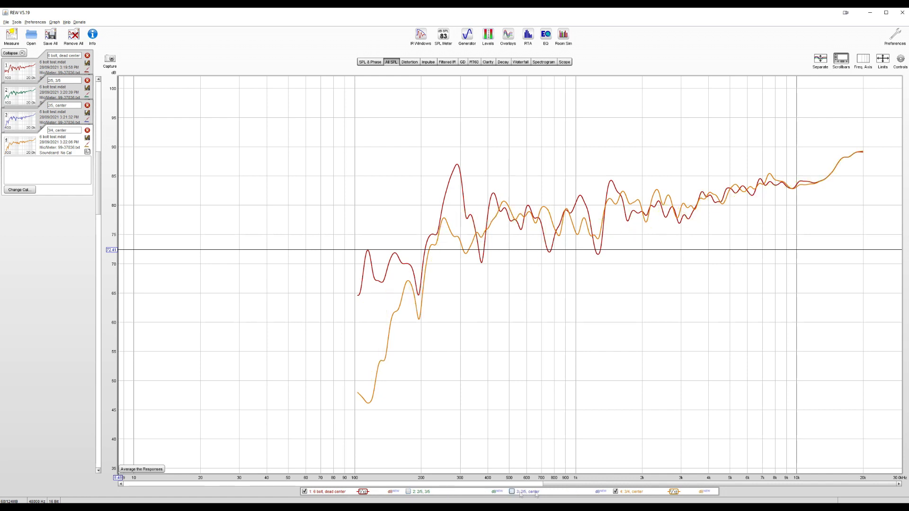
pyautogui.click(616, 491)
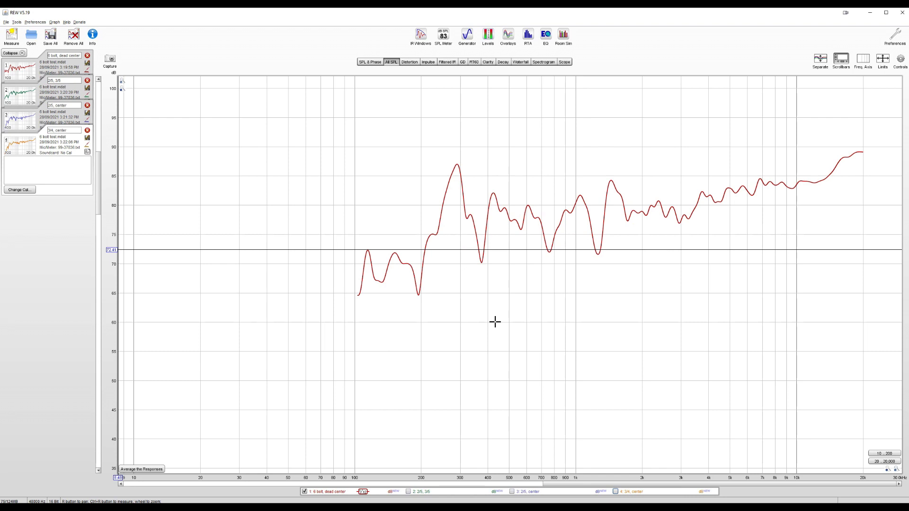
# Read the 290 Hz peak and the 194 Hz, 375 Hz, 757 Hz, 1.26 kHz and 2.95 kHz dips, then show 2/5, 3/5 alone
pyautogui.click(457, 164)
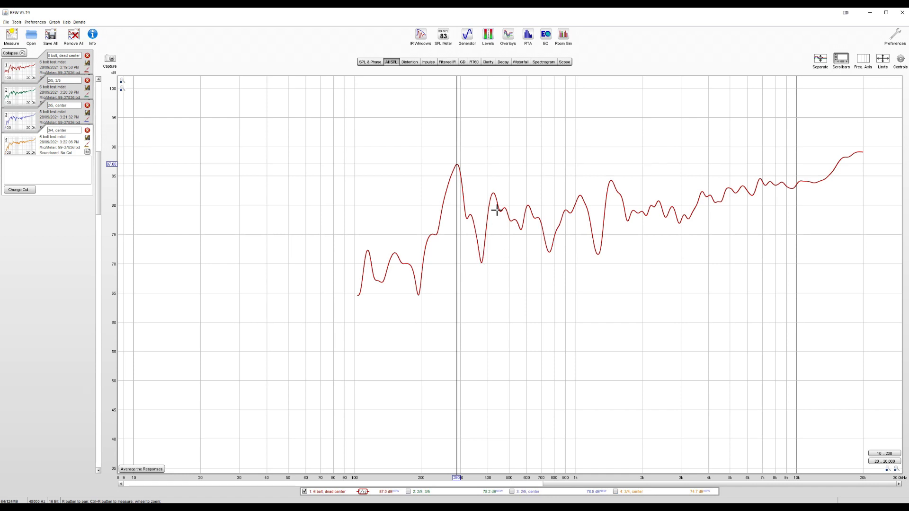
pyautogui.click(418, 295)
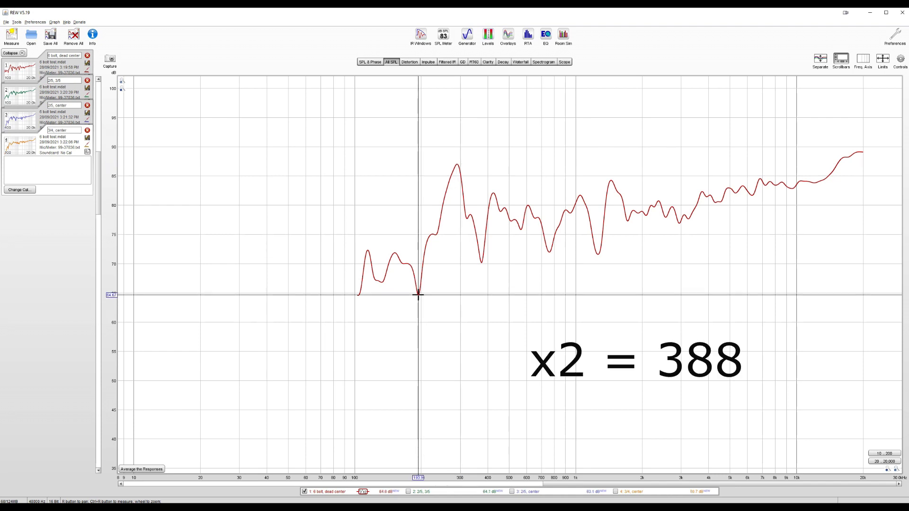
pyautogui.click(481, 263)
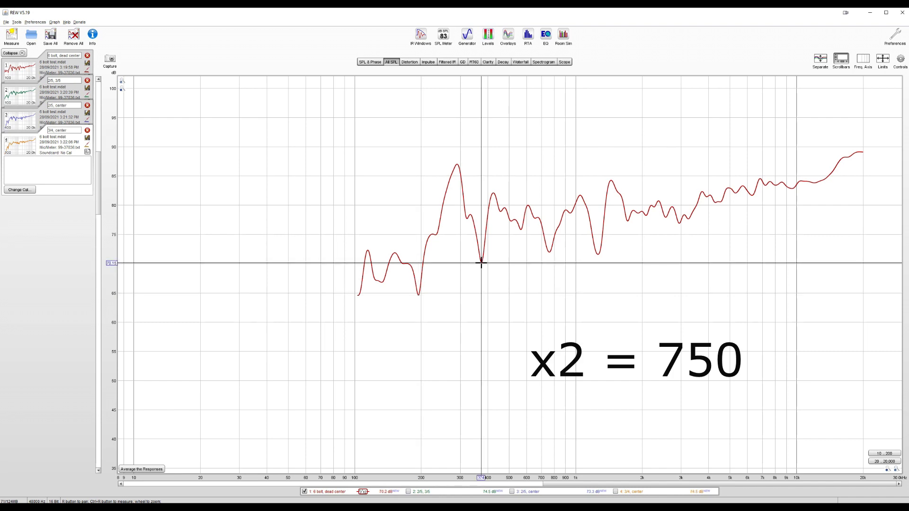
pyautogui.click(549, 252)
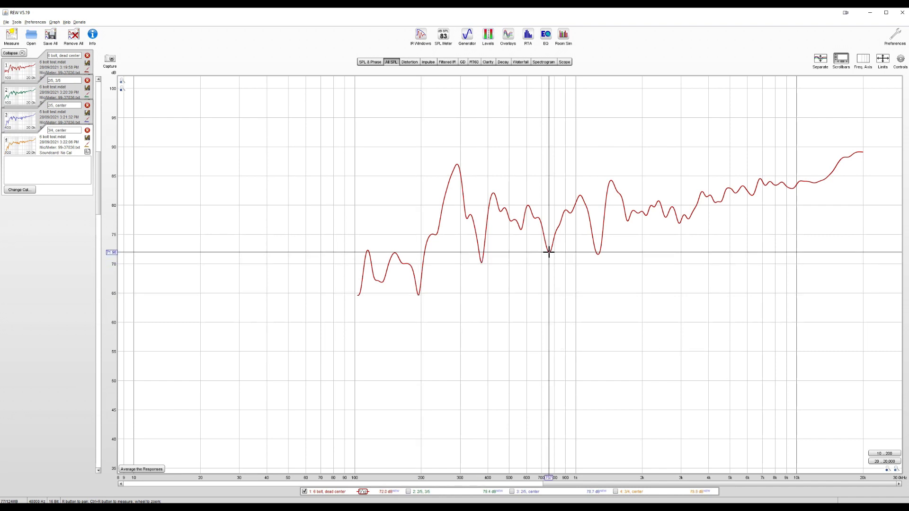
pyautogui.click(598, 253)
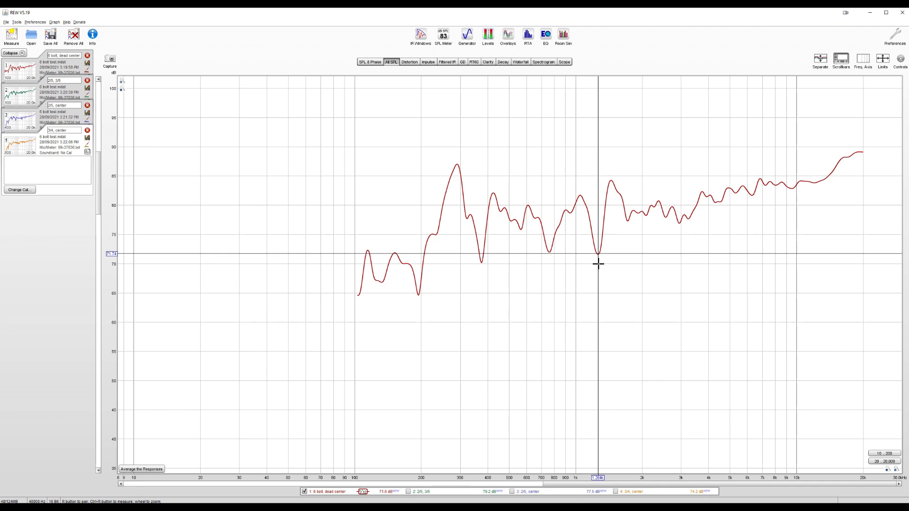
pyautogui.click(680, 223)
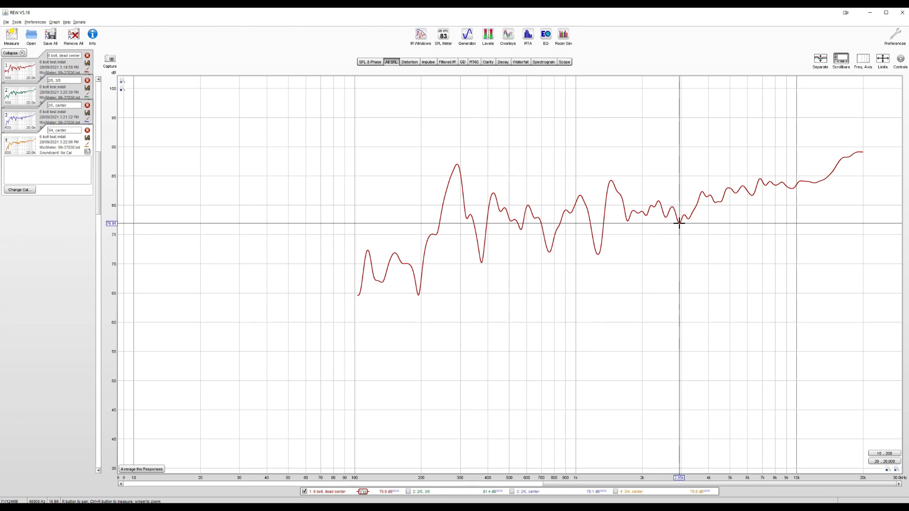
pyautogui.click(409, 492)
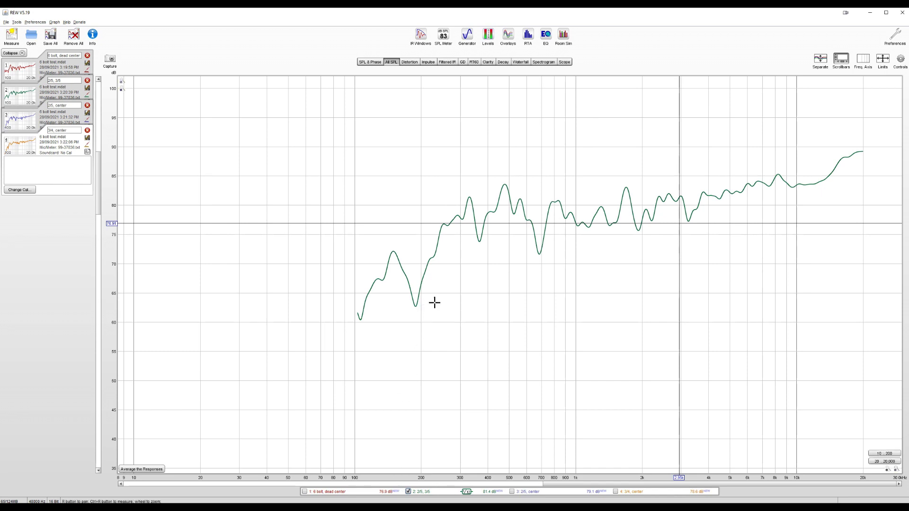
# Read the 2/5, 3/5 curve's dips near 680 Hz, 190 Hz and 683 Hz
pyautogui.click(539, 255)
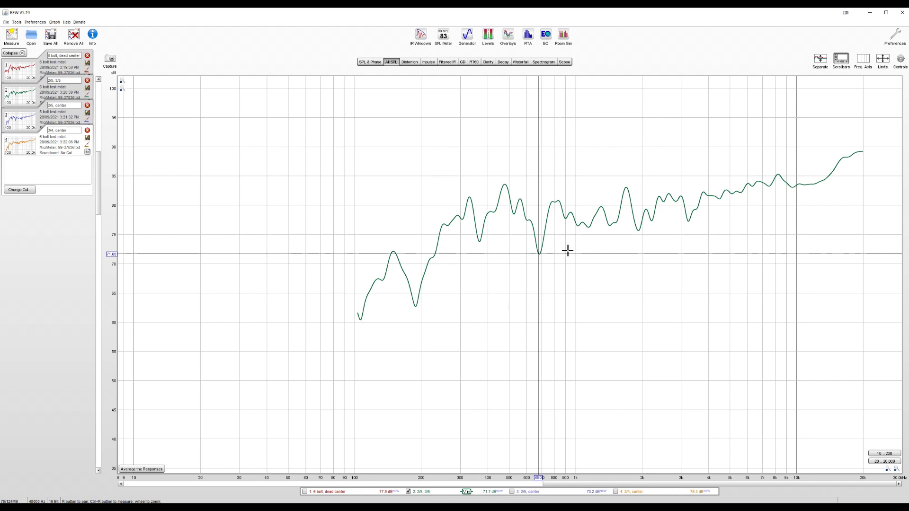
pyautogui.click(417, 305)
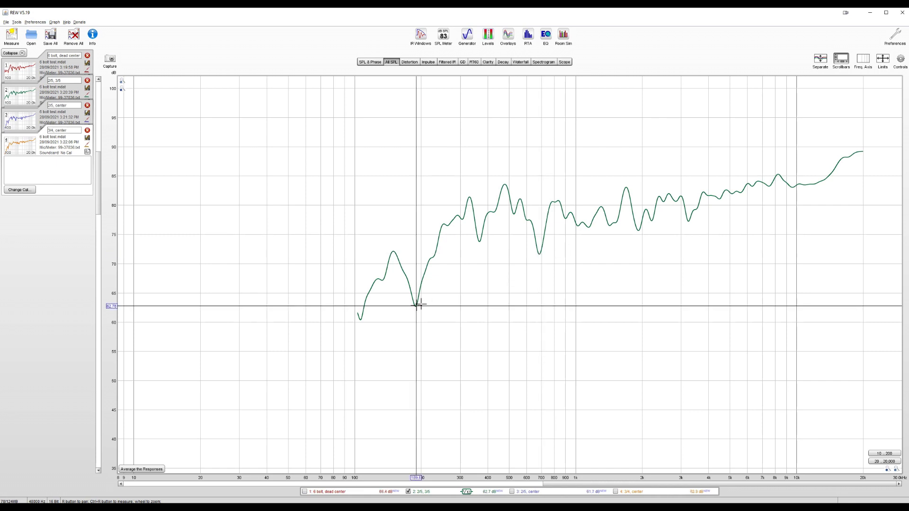
pyautogui.click(539, 253)
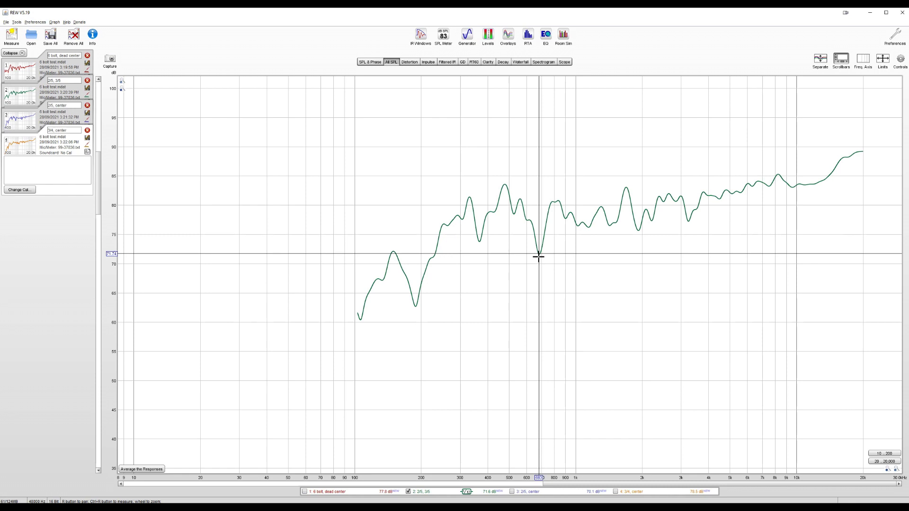
# Briefly overlay the 2/5, center curve, hide it, then overlay the 3/4, center curve
pyautogui.click(512, 493)
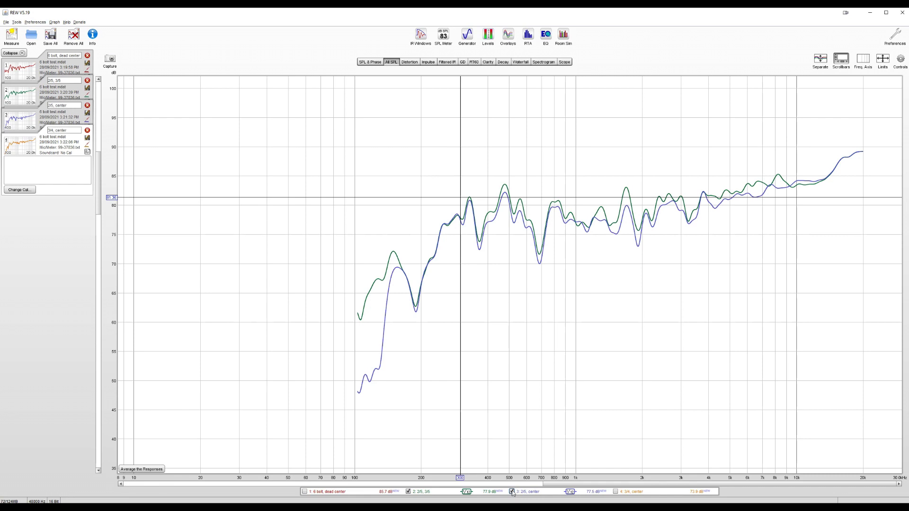
pyautogui.click(512, 492)
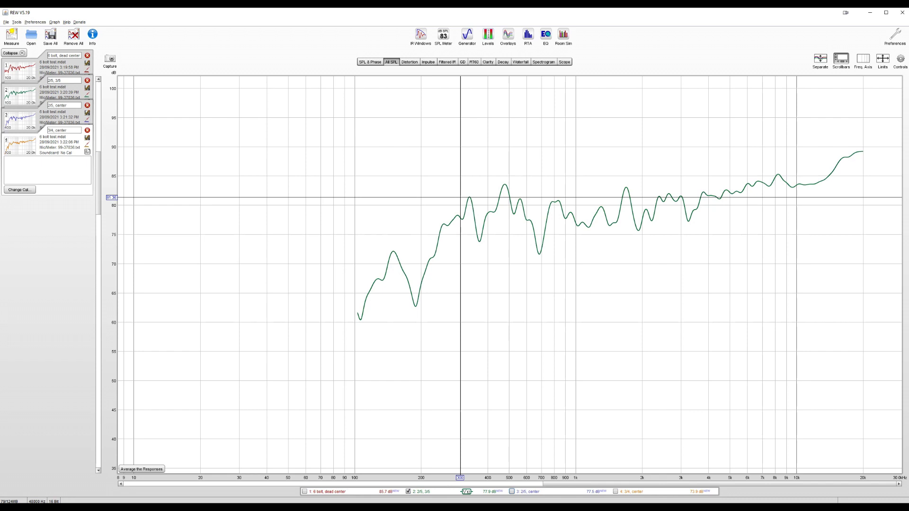
pyautogui.click(616, 492)
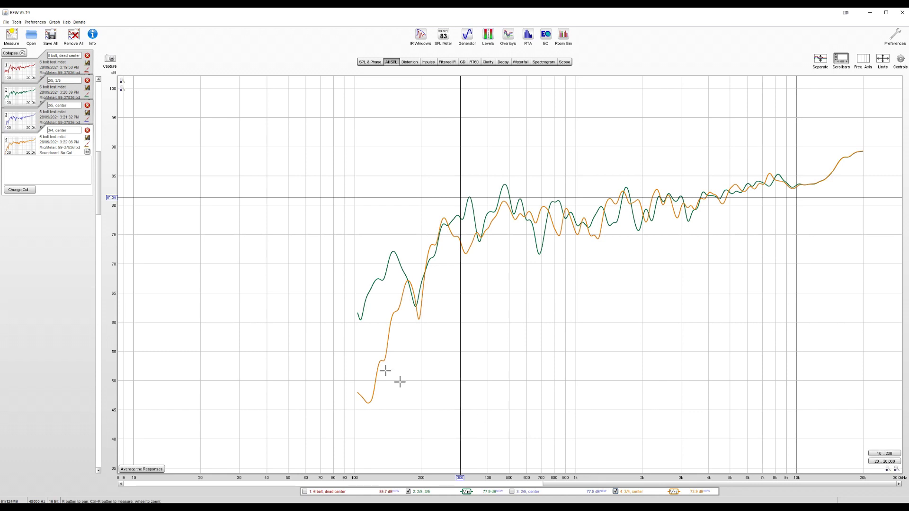
pyautogui.click(391, 321)
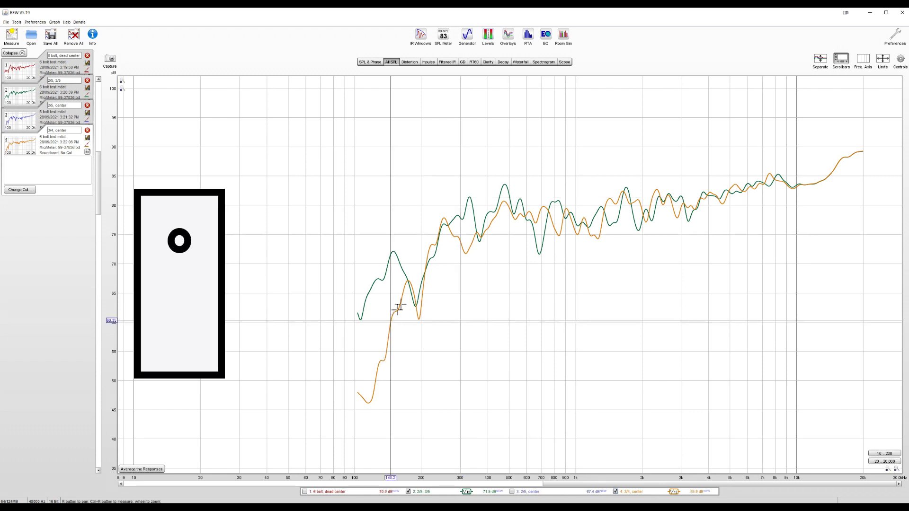
pyautogui.click(408, 284)
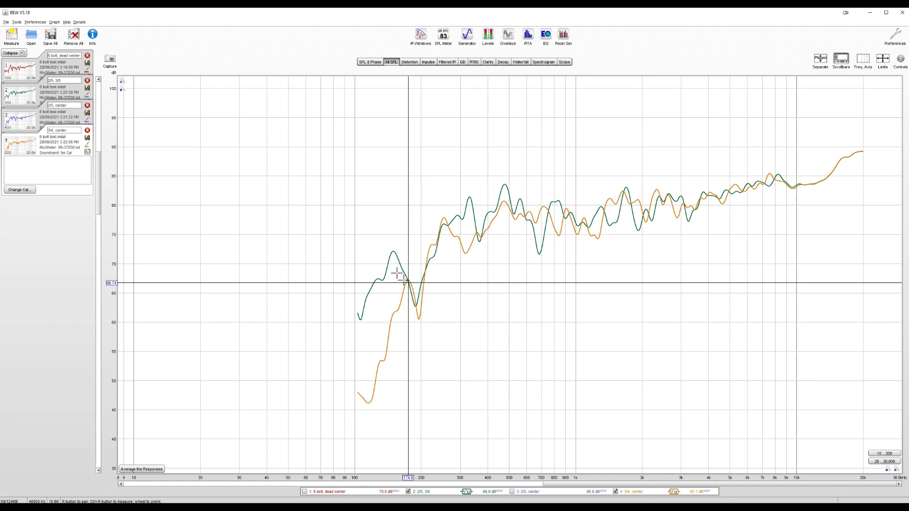
pyautogui.click(393, 252)
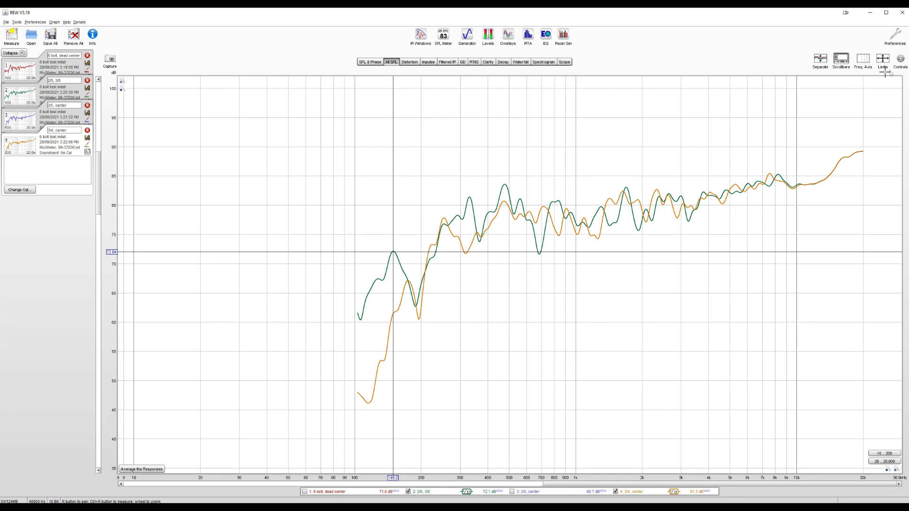
# Apply 1/2-octave smoothing to the 2/5, 3/5 and 3/4, center curves
pyautogui.click(900, 59)
pyautogui.click(725, 148)
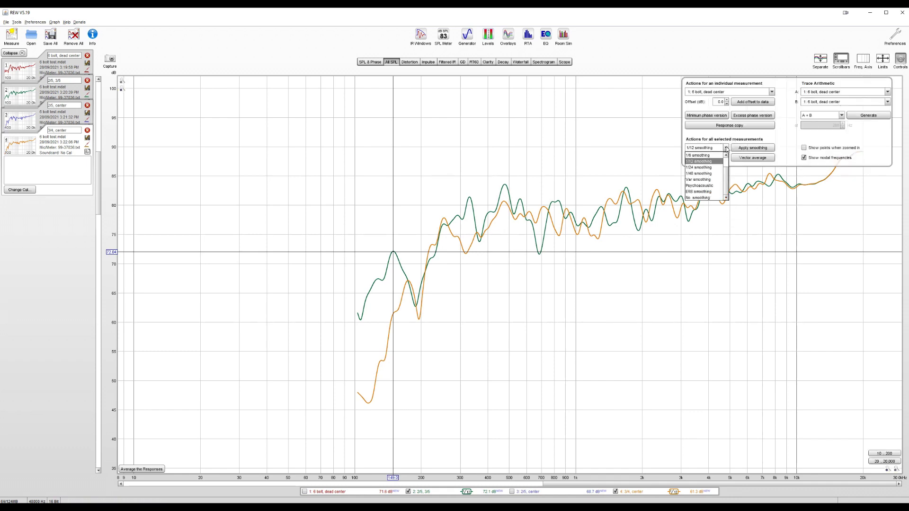
pyautogui.scroll(1, 713, 163)
pyautogui.click(713, 162)
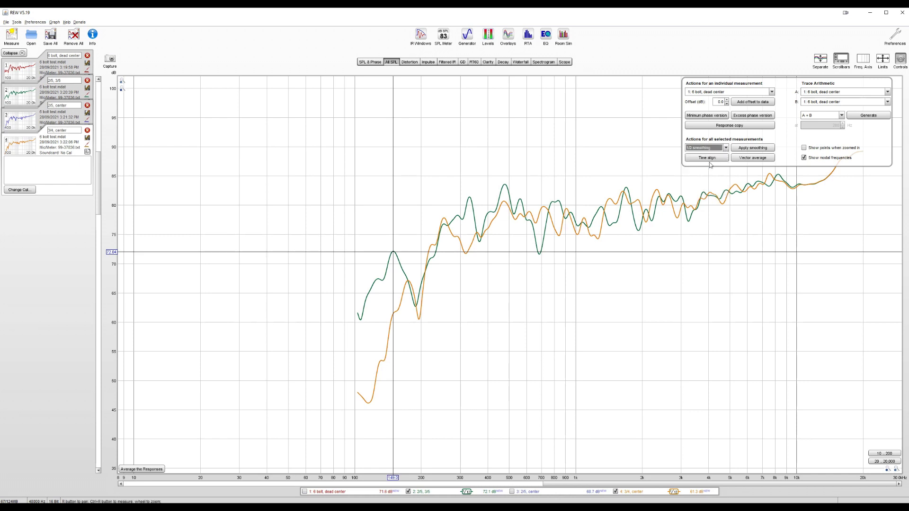
pyautogui.click(754, 150)
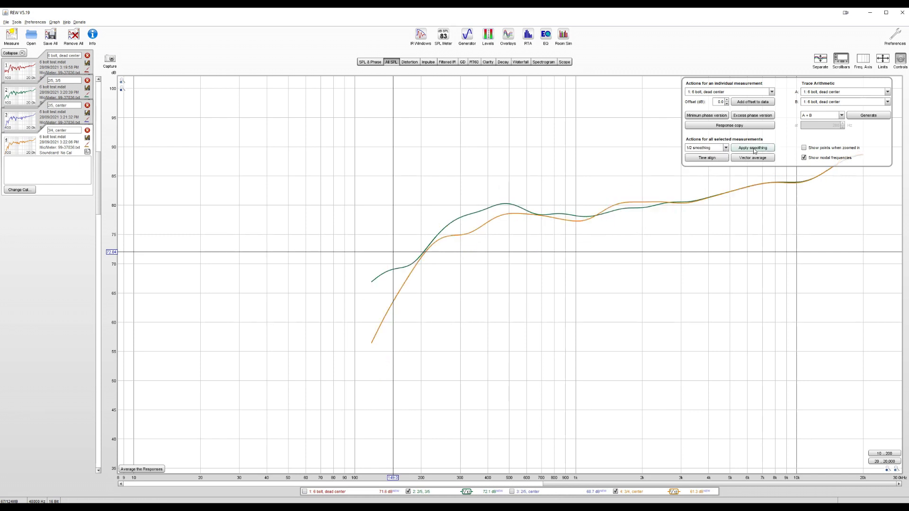
pyautogui.click(903, 64)
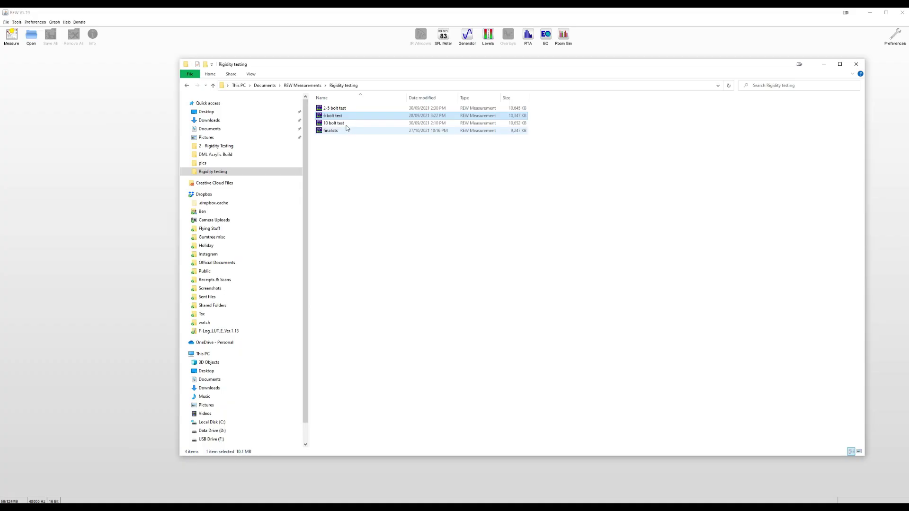
# Open the 10-bolt measurements, smooth all four at 1/12 octave, and hide 2/5 center
pyautogui.press('Return')
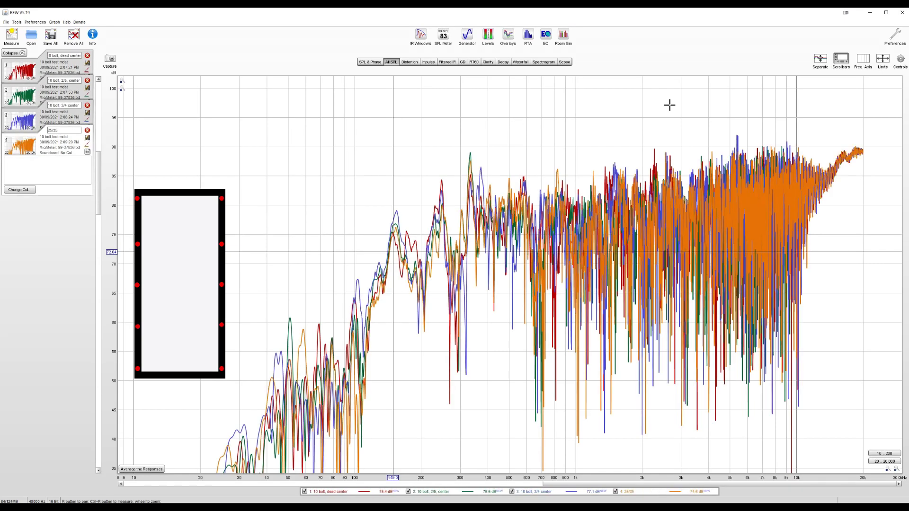
pyautogui.click(901, 61)
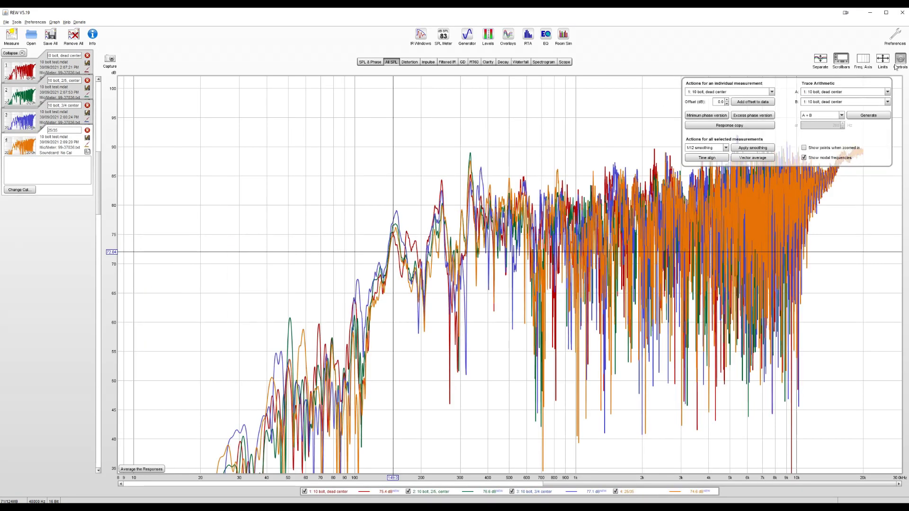
pyautogui.click(757, 149)
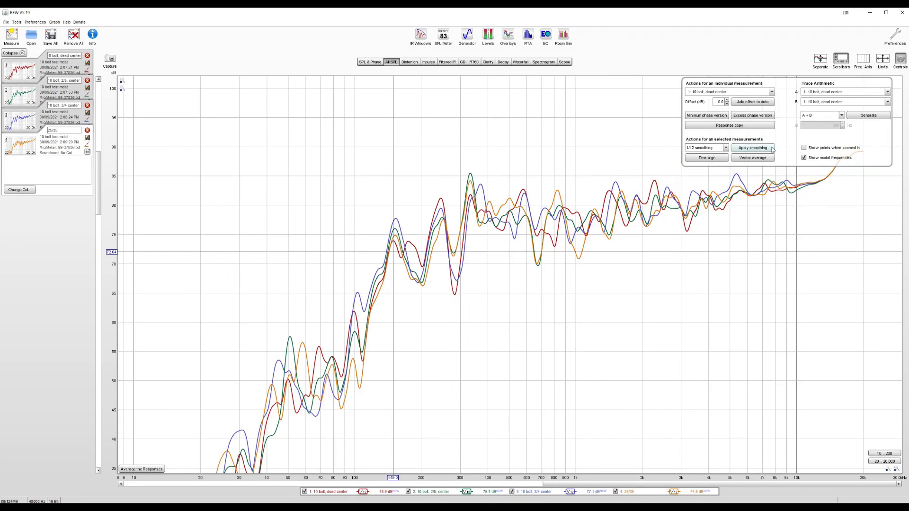
pyautogui.click(902, 64)
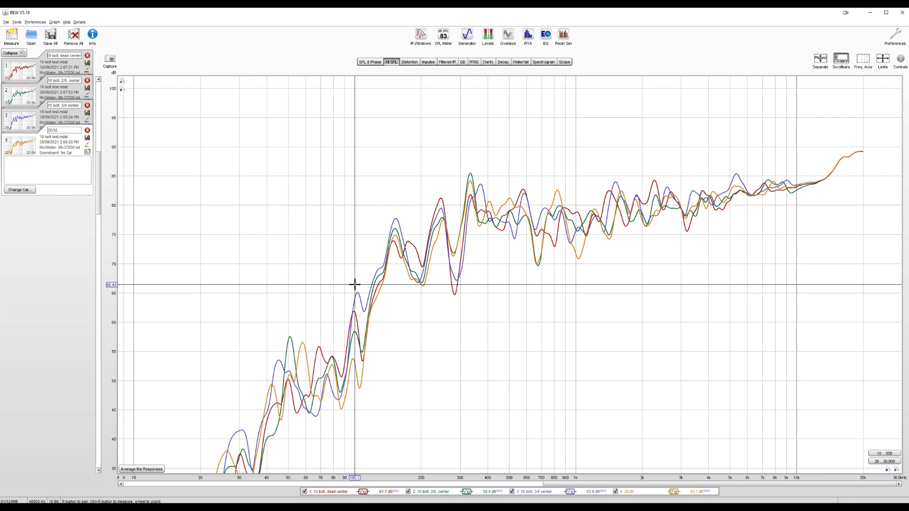
pyautogui.click(408, 492)
# Hide the 3/4 center and 25/35 curves, then bring 25/35 back beside dead center
pyautogui.click(512, 492)
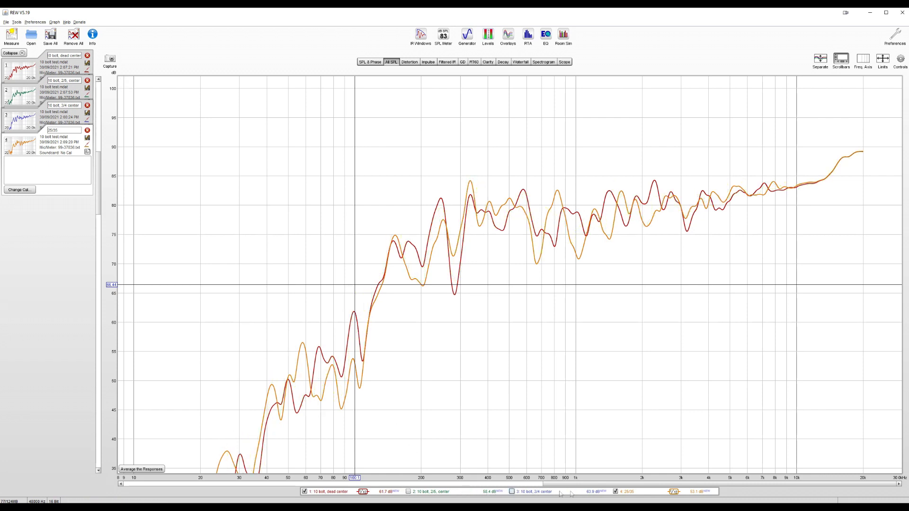
pyautogui.click(616, 492)
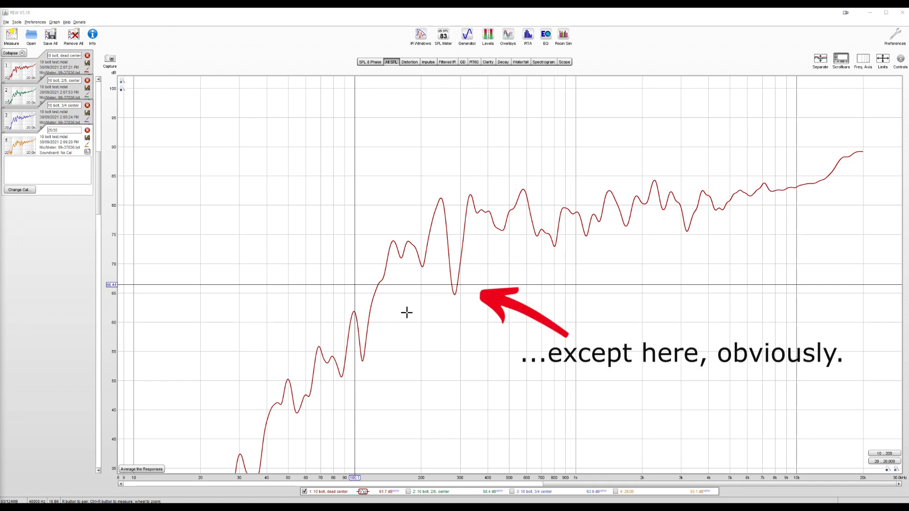
pyautogui.click(616, 492)
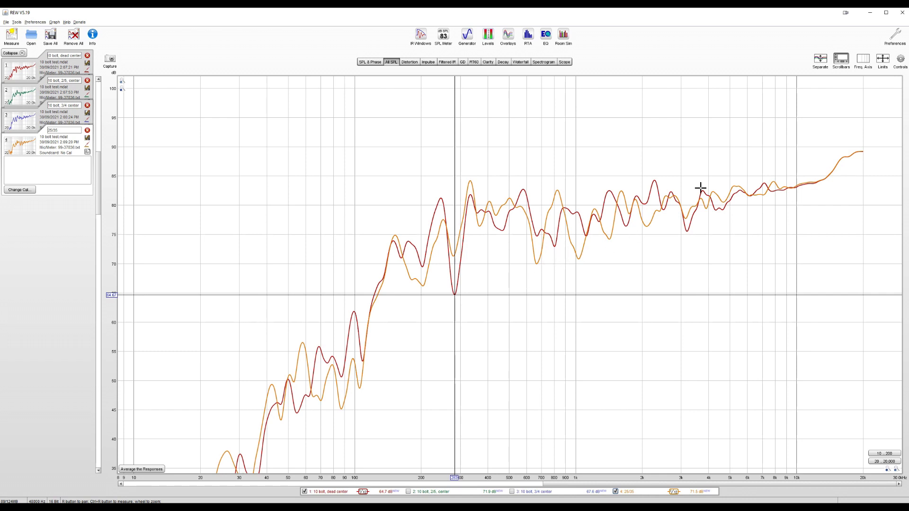
# Apply 1/2-octave smoothing to the displayed 10-bolt curves
pyautogui.click(901, 59)
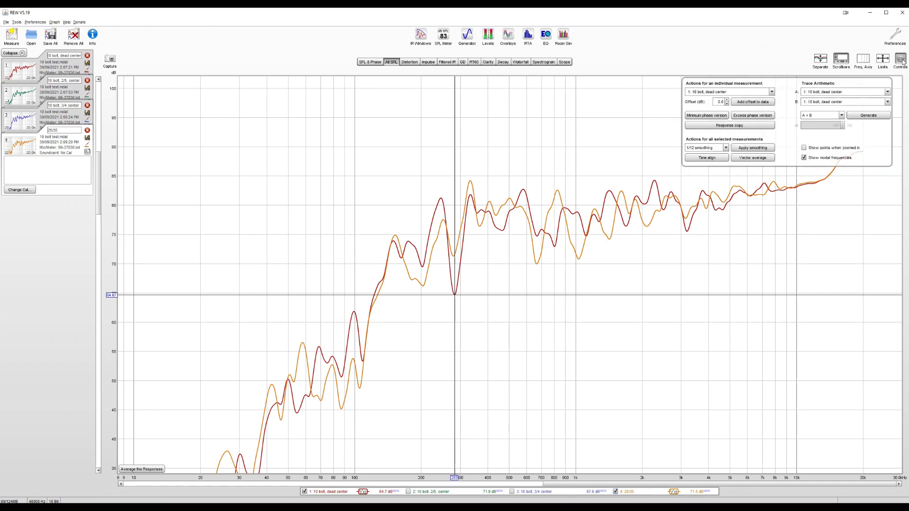
pyautogui.click(726, 148)
pyautogui.click(698, 161)
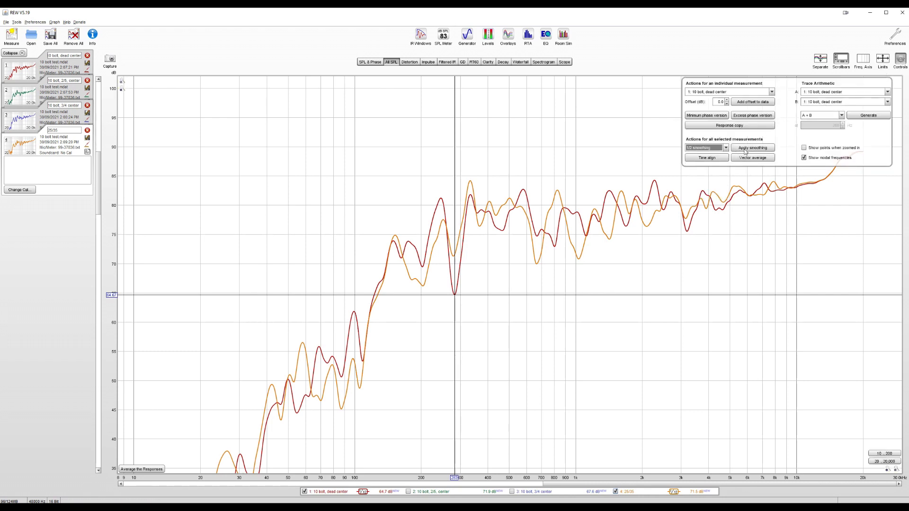
pyautogui.click(753, 148)
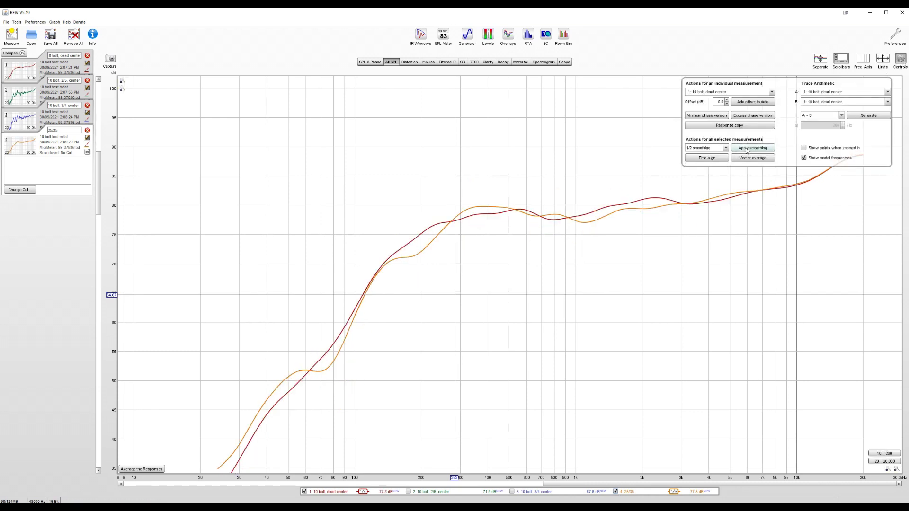
pyautogui.click(902, 59)
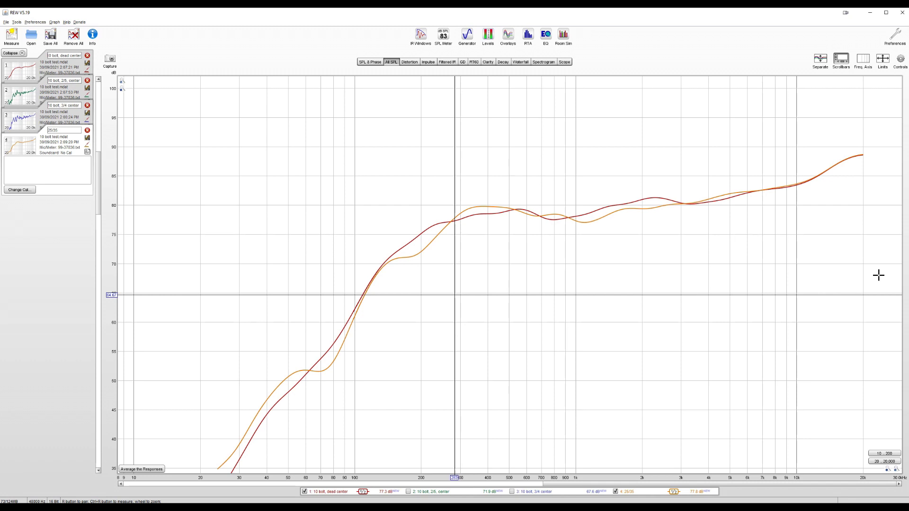
# Toggle the 2/5 center curve on and off, then show the 10 bolt, 3/4 center curve
pyautogui.click(409, 492)
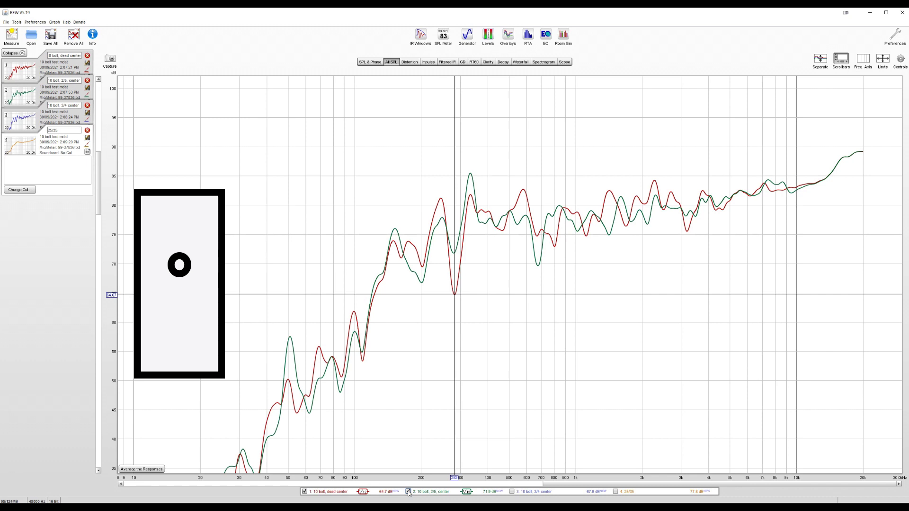
pyautogui.click(409, 492)
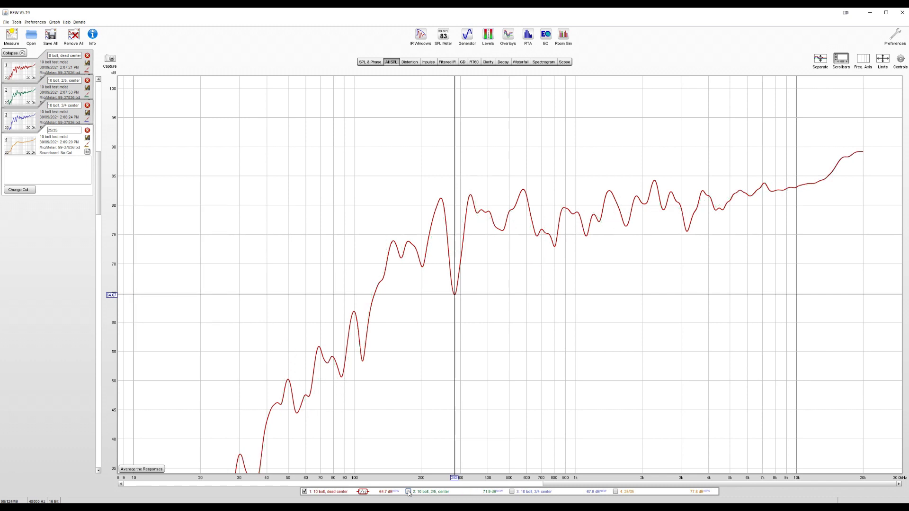
pyautogui.click(513, 493)
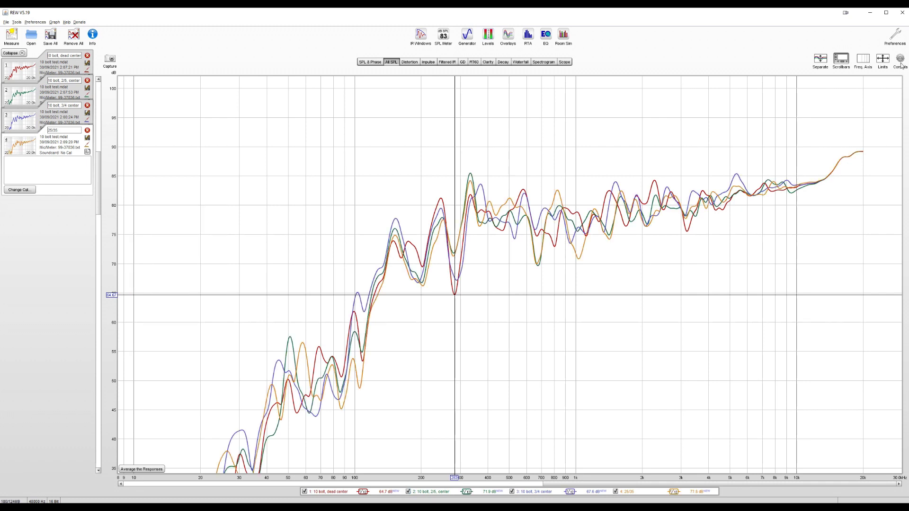
# Offset the four curves with Separate, then overlay them again
pyautogui.click(821, 61)
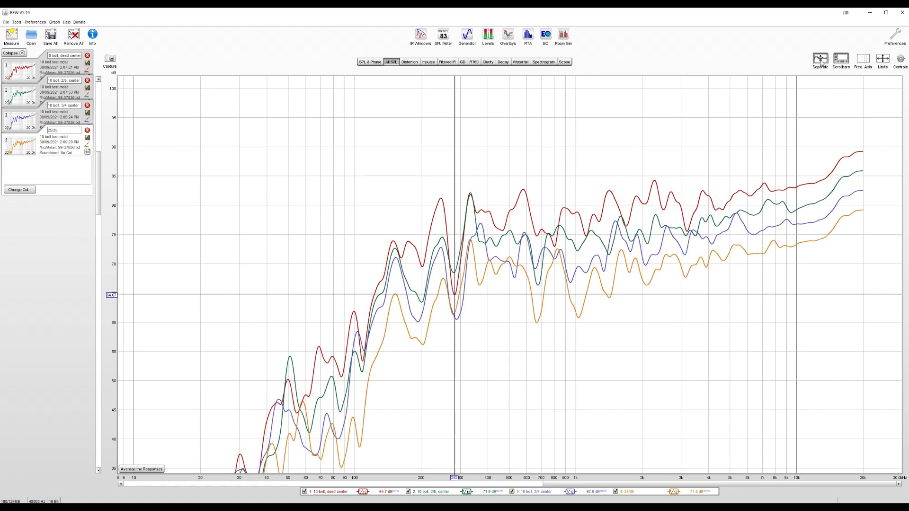
pyautogui.click(822, 60)
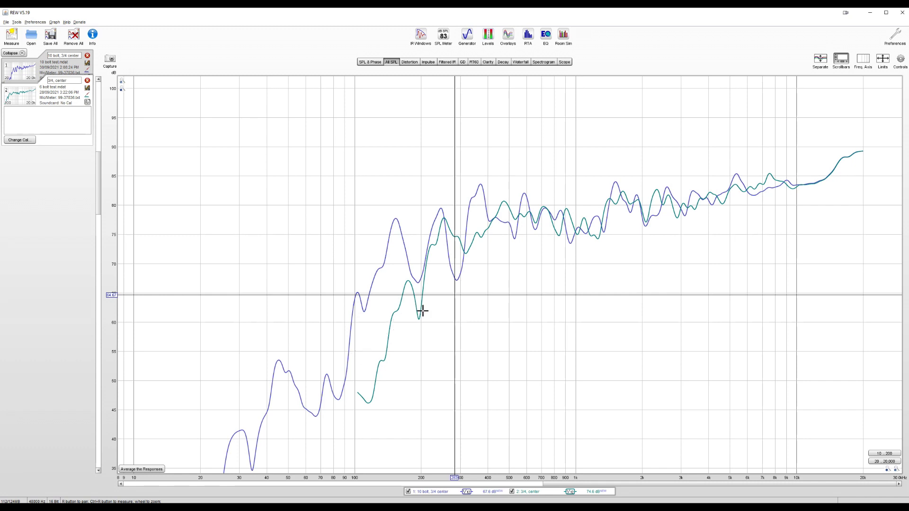
# Move the measurement cursor from about 235 Hz to 248.7 Hz
pyautogui.click(437, 307)
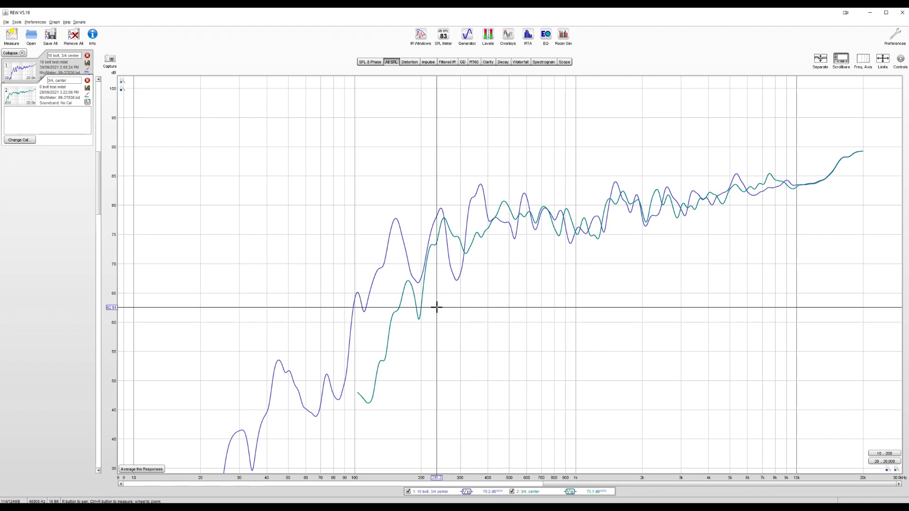
pyautogui.moveTo(439, 309); pyautogui.dragTo(443, 309)
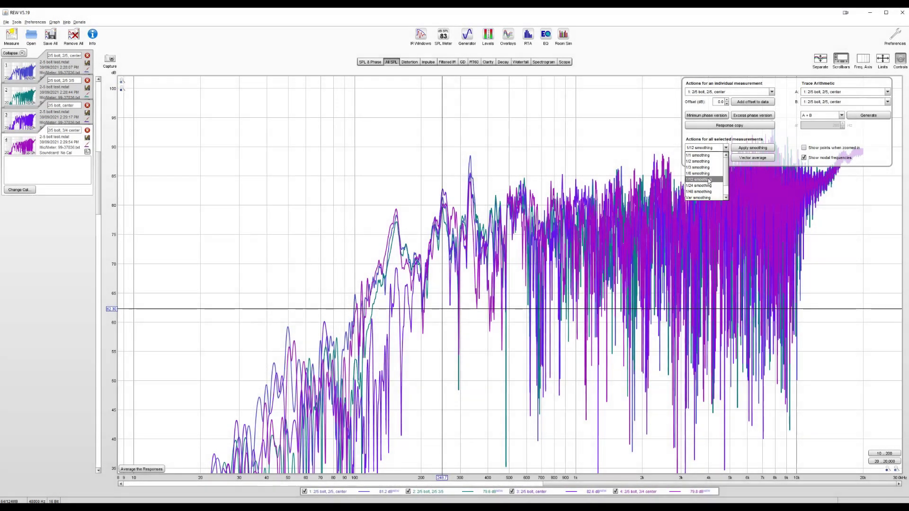
# Smooth the four 2/5-bolt curves at 1/12 octave, then 1/2 octave, and toggle Separate off
pyautogui.click(708, 180)
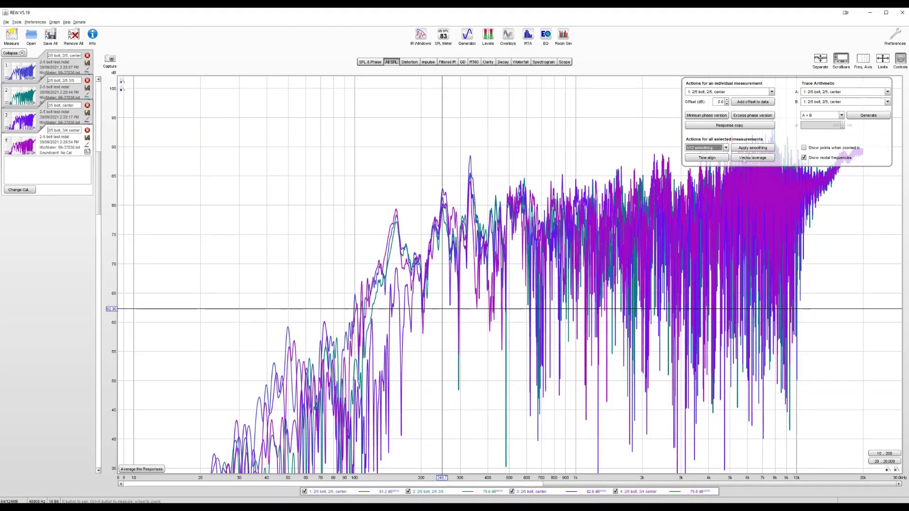
pyautogui.click(754, 149)
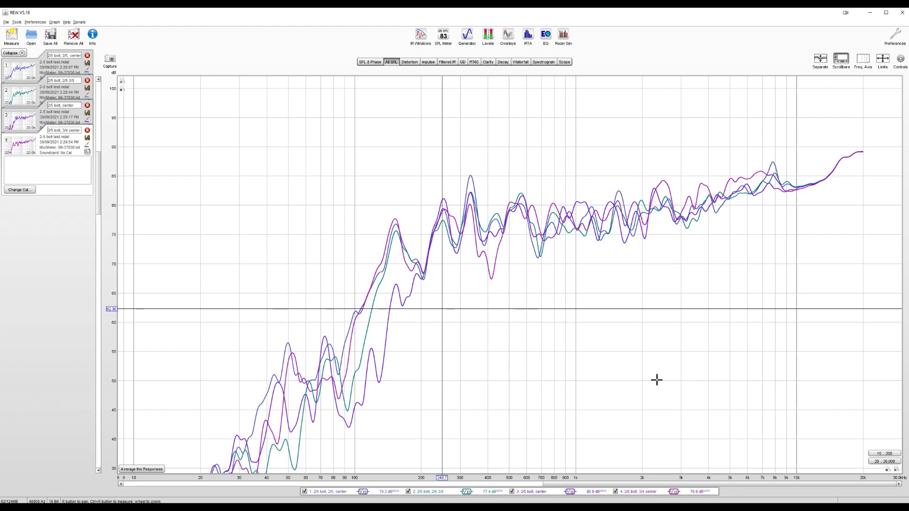
pyautogui.click(900, 59)
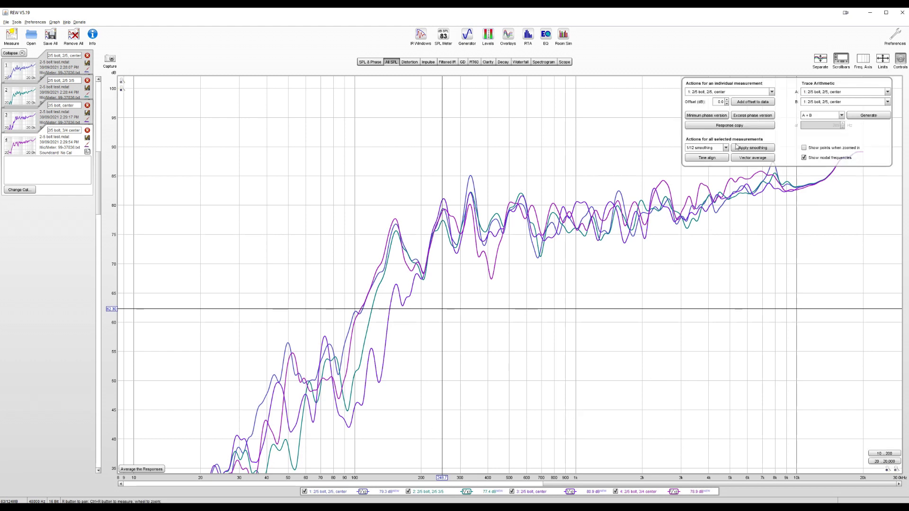
pyautogui.click(718, 148)
pyautogui.click(715, 162)
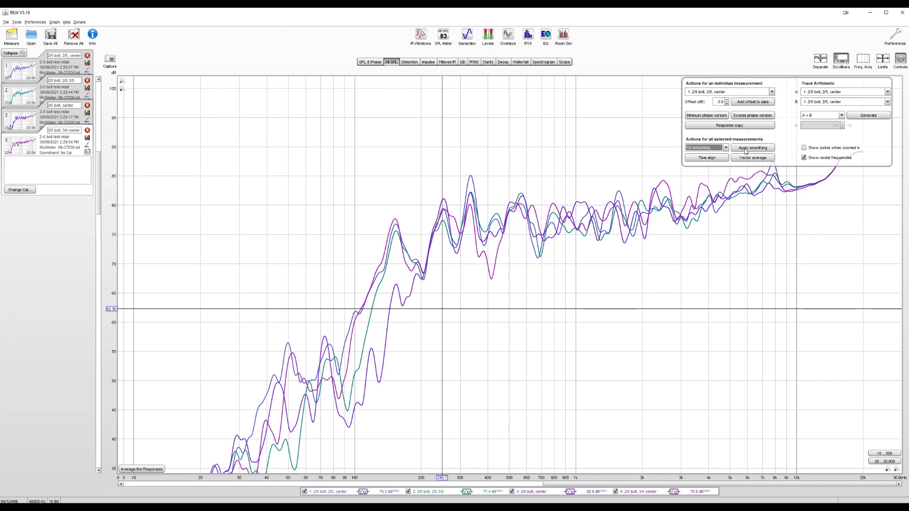
pyautogui.click(745, 148)
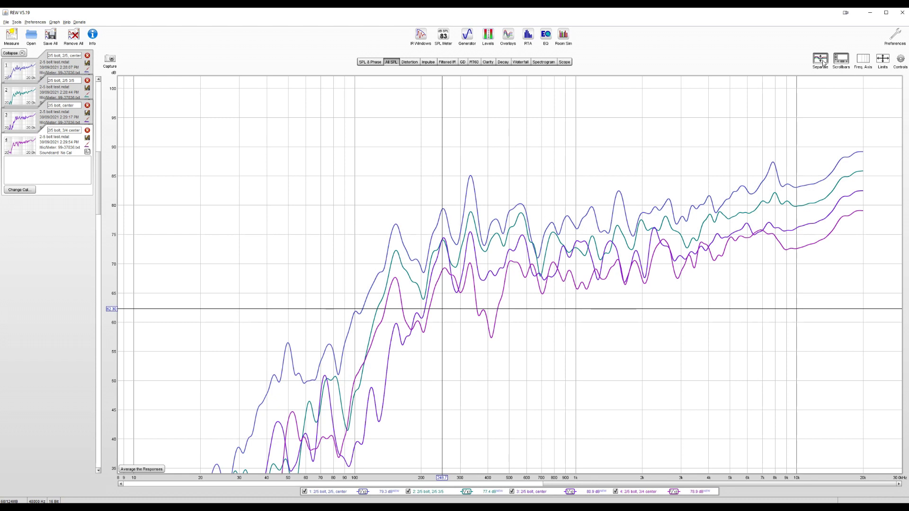
pyautogui.click(821, 60)
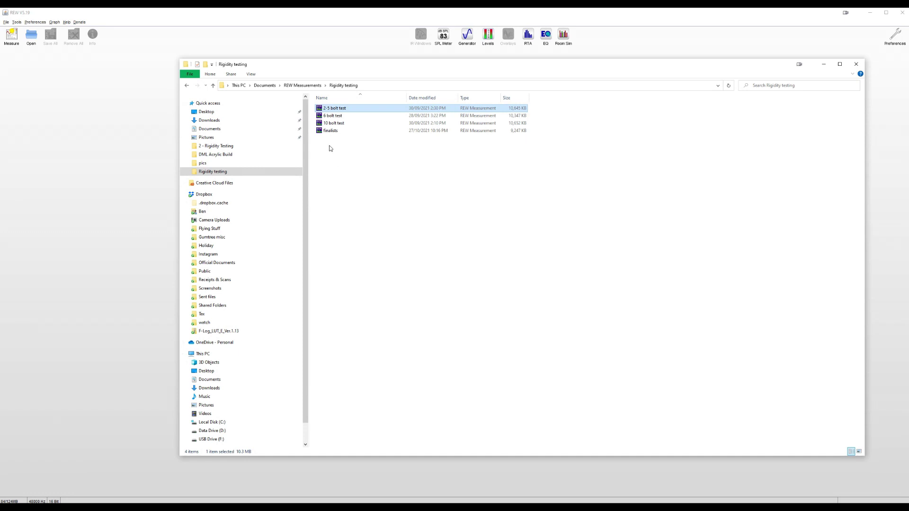
# Open finalists.mdat, hide the 3/4, center curve, and place the cursor at 150.1 Hz
pyautogui.doubleClick(330, 130)
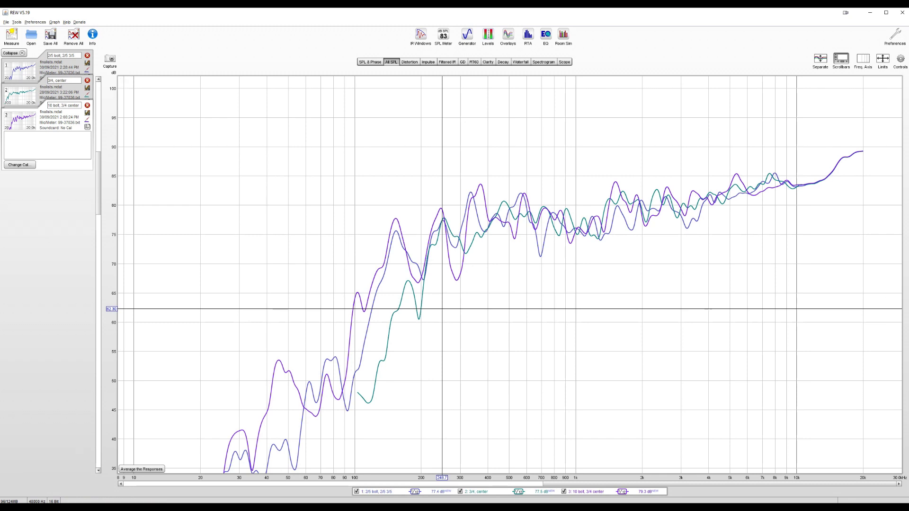
pyautogui.moveTo(498, 495)
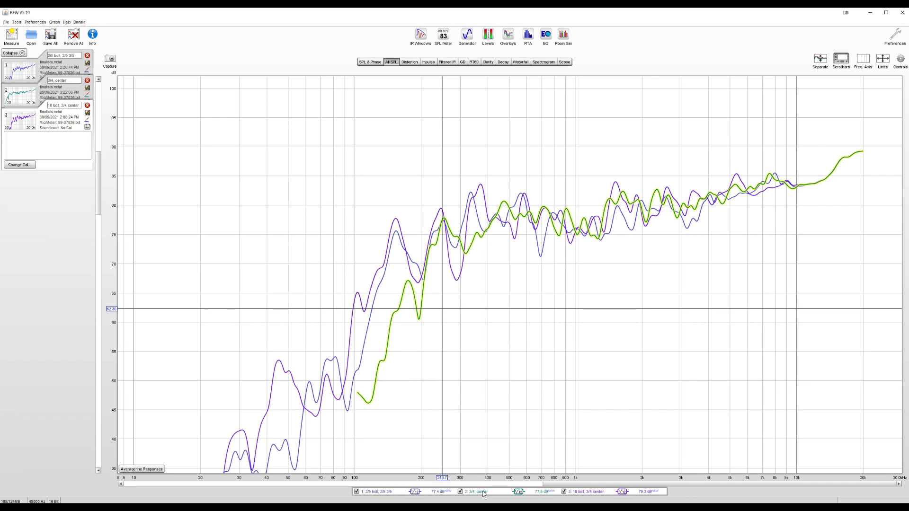
pyautogui.click(461, 492)
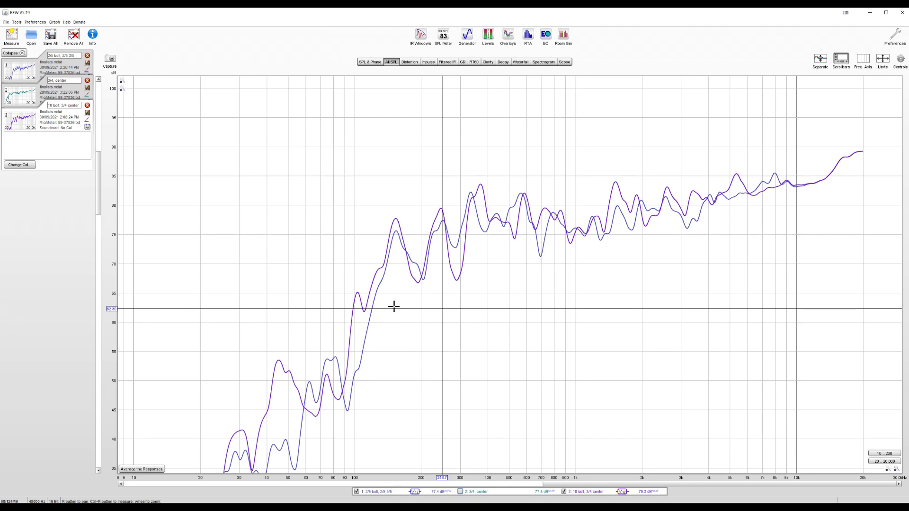
pyautogui.click(394, 307)
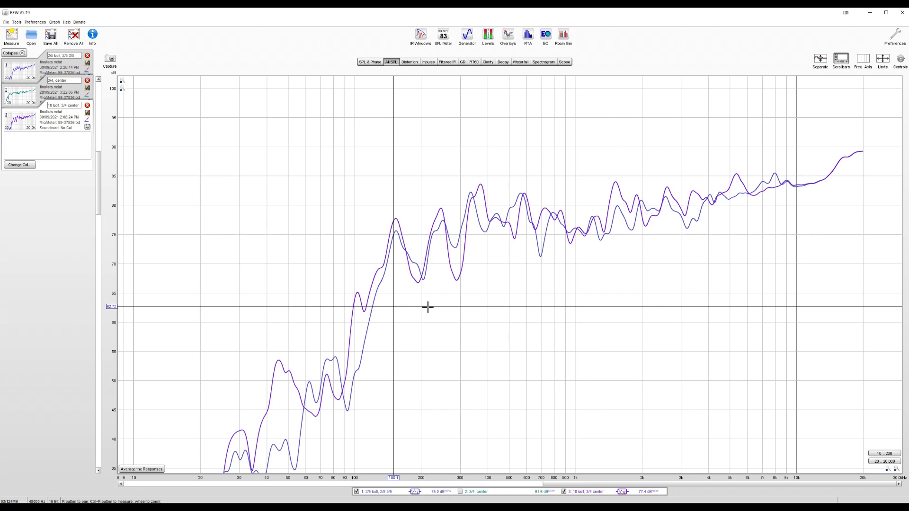
# Move the cursor to 351 Hz, hide the 2/5 bolt, 2/5 3/5 curve and show the 3/4, center curve
pyautogui.click(476, 307)
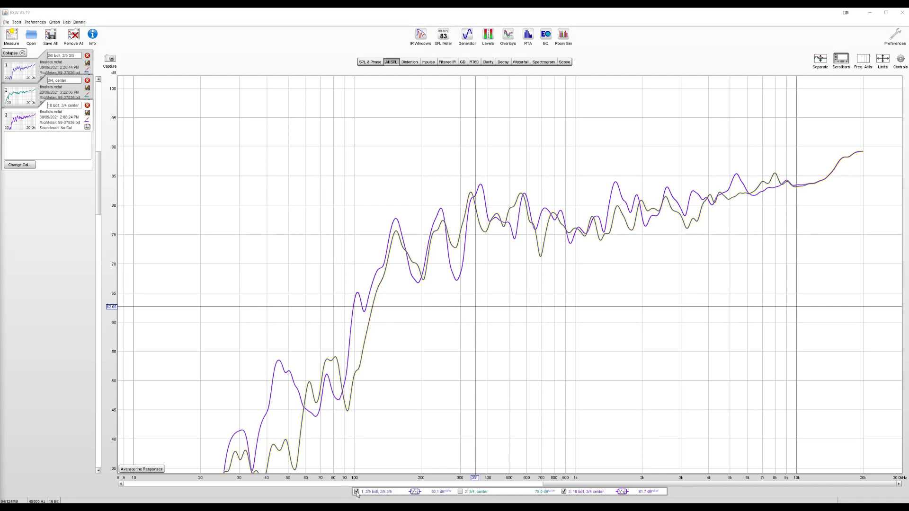
pyautogui.click(357, 492)
pyautogui.click(460, 491)
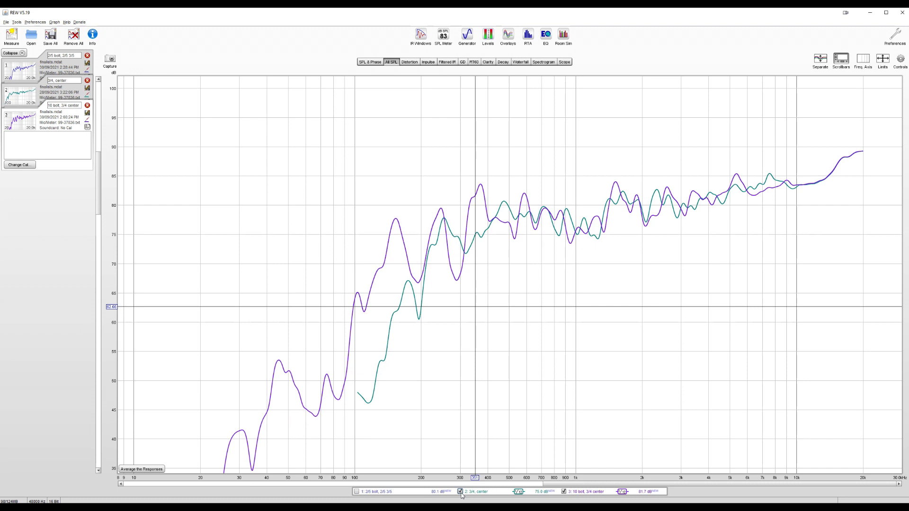
# Smooth both overlaid curves at 1/12 octave
pyautogui.click(900, 60)
pyautogui.click(754, 147)
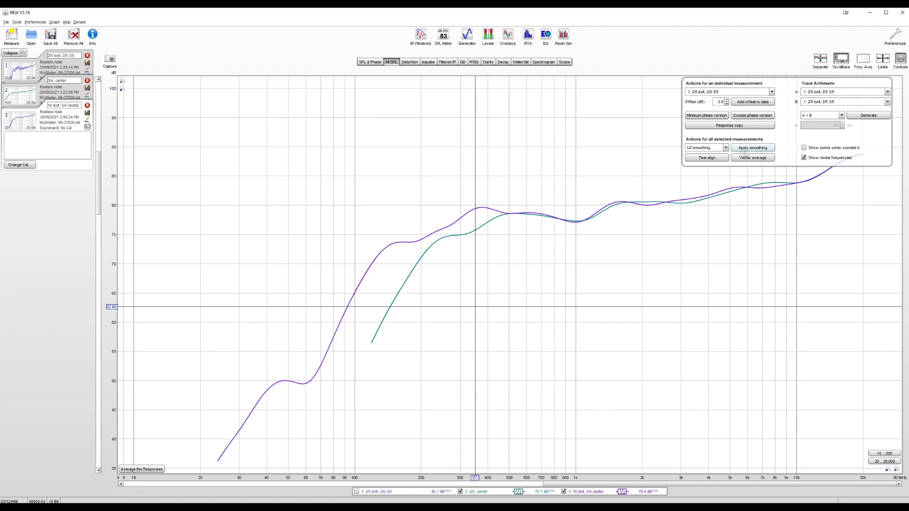
pyautogui.click(726, 148)
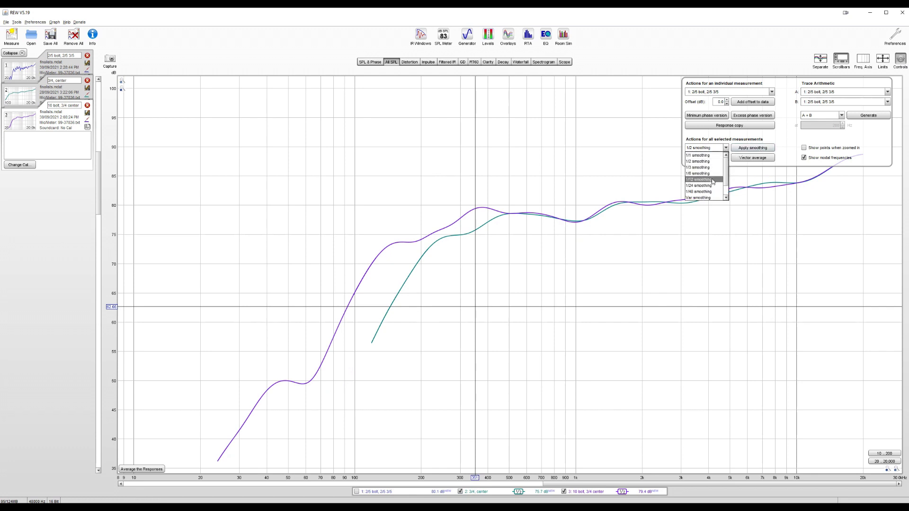
pyautogui.click(699, 180)
pyautogui.click(753, 149)
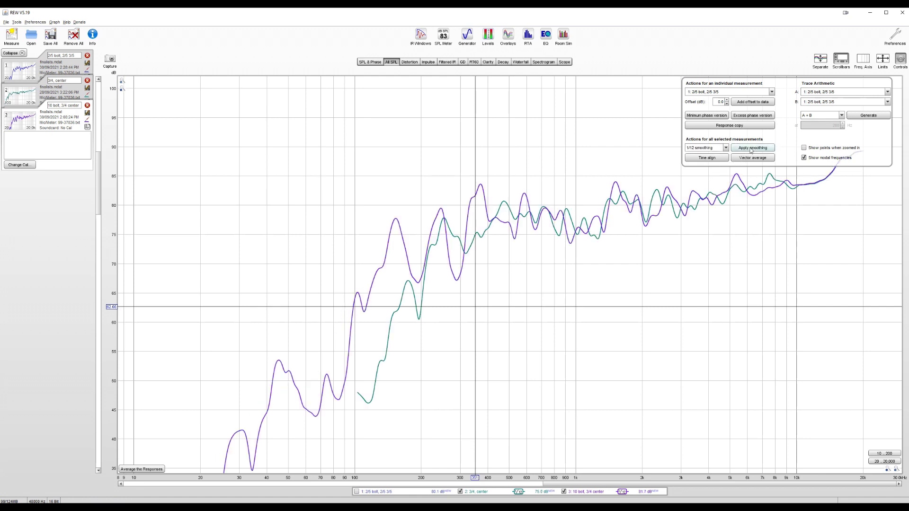